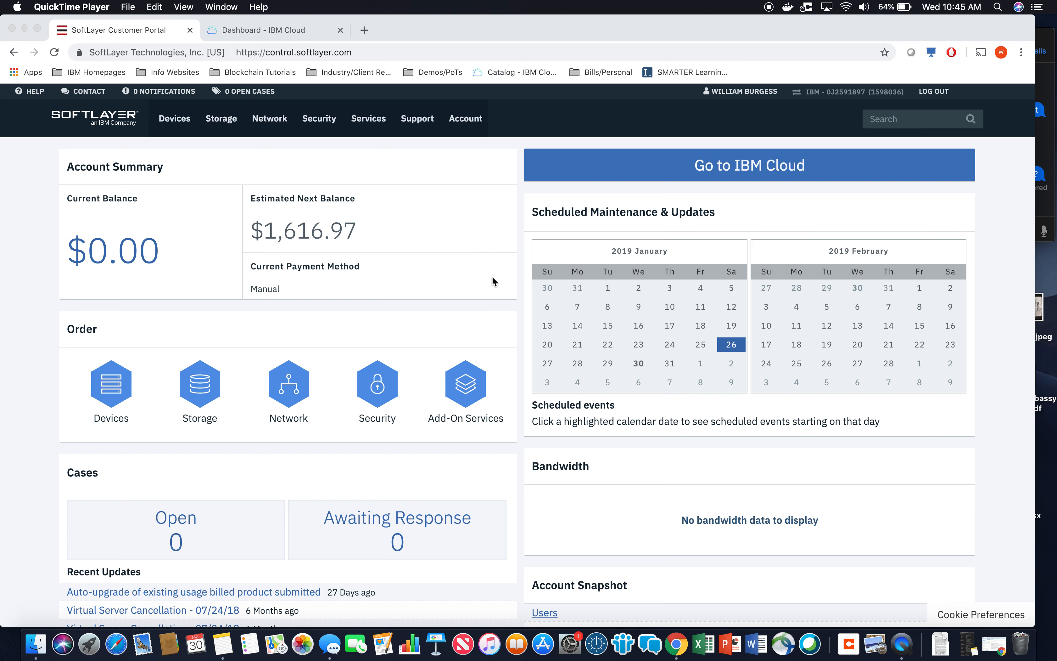
Look over the SoftLayer account dashboard and open the account's user list.
{"action": "scroll", "coordinate": [493, 352], "scroll_direction": "down", "scroll_amount": 5}
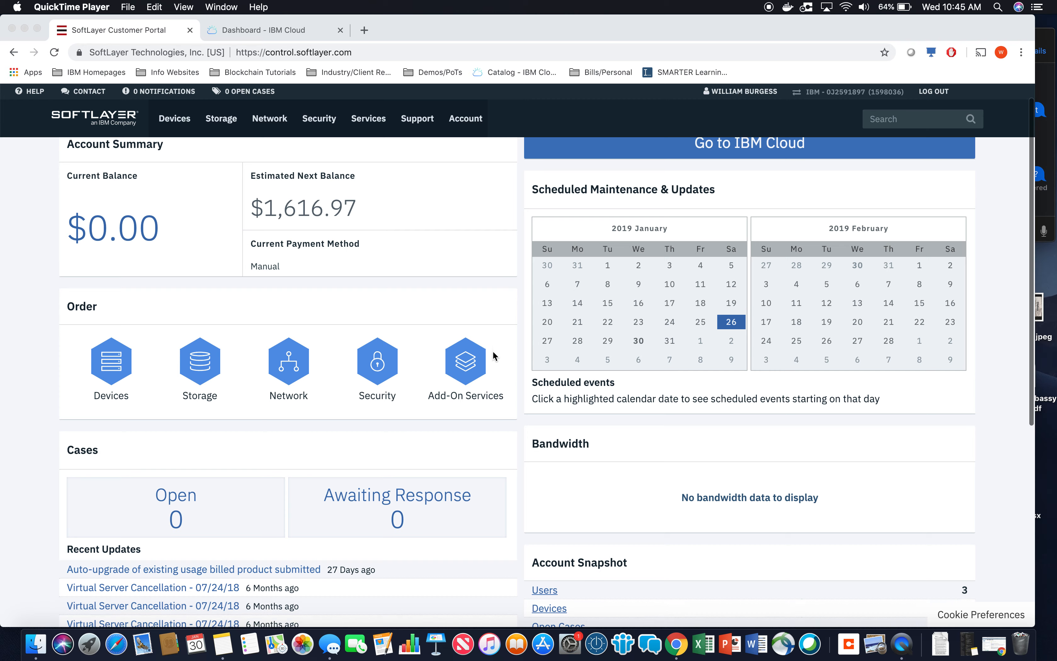
{"action": "scroll", "coordinate": [493, 352], "scroll_direction": "down", "scroll_amount": 4}
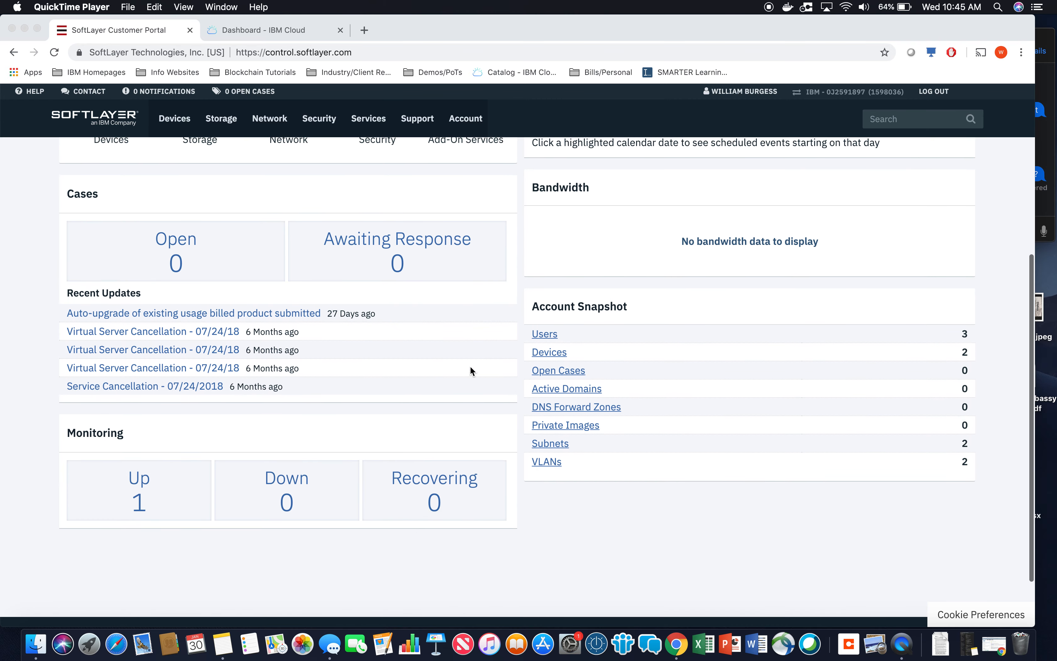
{"action": "scroll", "coordinate": [411, 374], "scroll_direction": "up", "scroll_amount": 9}
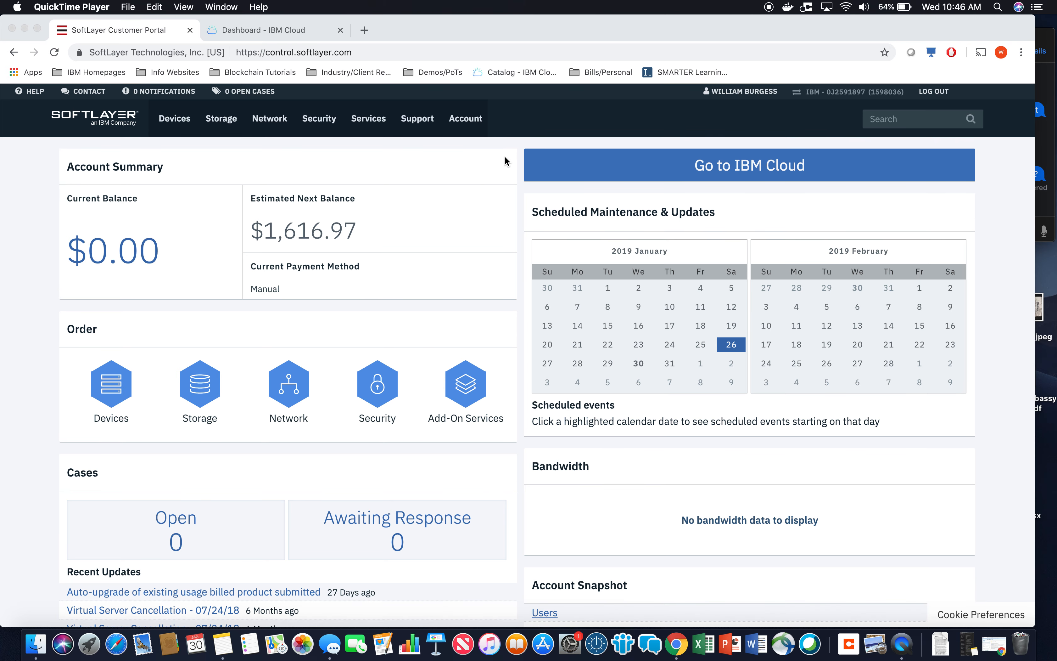
{"action": "left_click", "coordinate": [470, 121]}
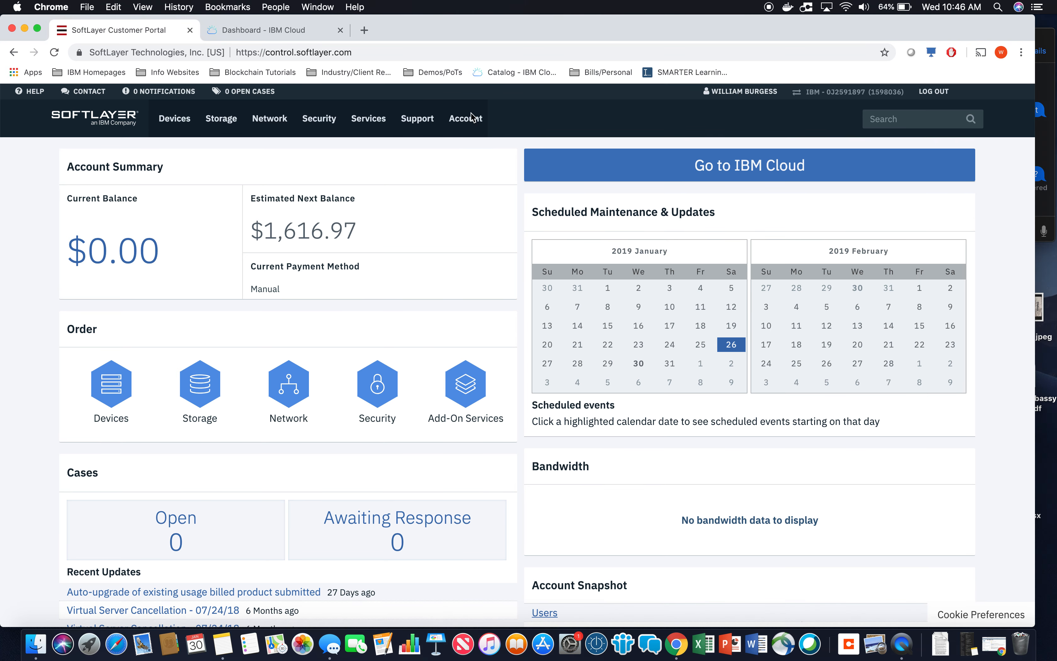
{"action": "mouse_move", "coordinate": [483, 226]}
{"action": "left_click", "coordinate": [561, 226]}
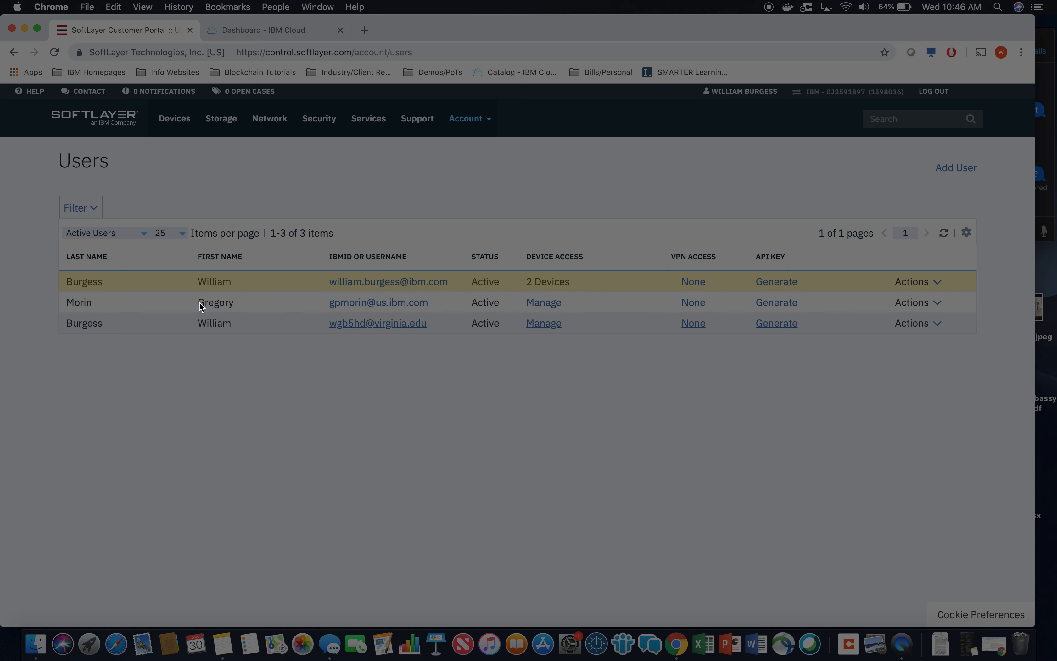
Open the portal permissions of the second listed user and choose the Basic User quick permission set.
{"action": "left_click", "coordinate": [545, 308]}
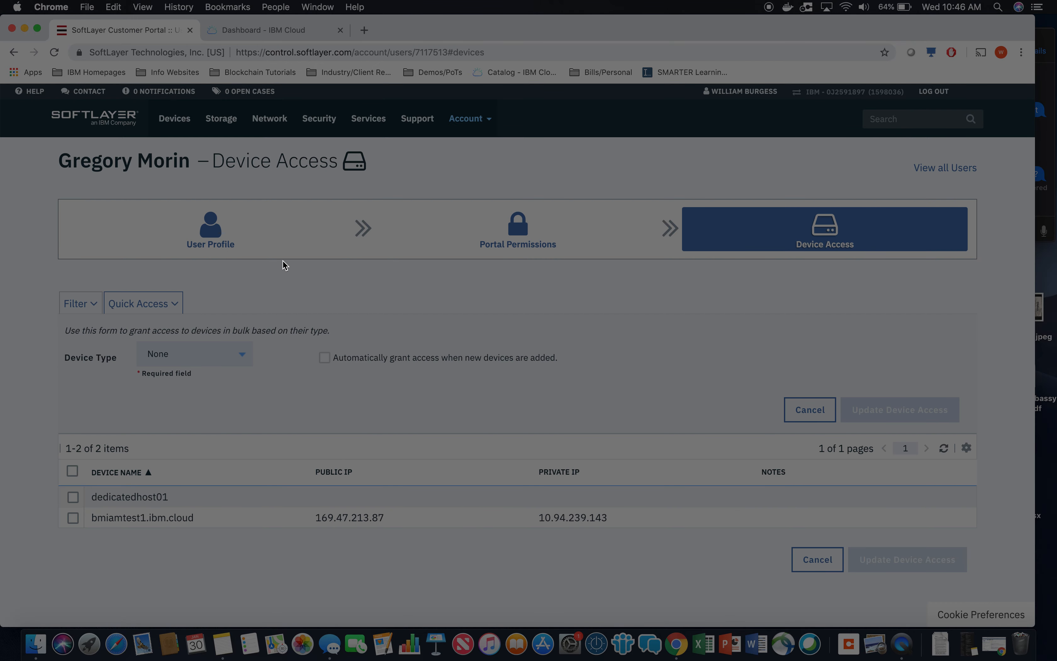
{"action": "left_click", "coordinate": [242, 232]}
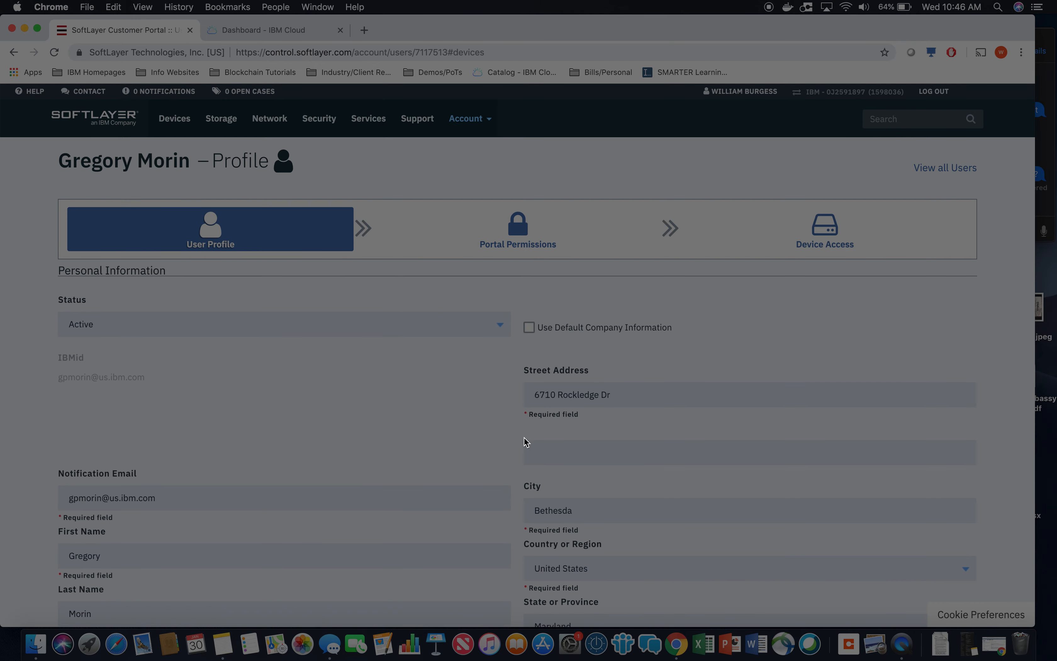
{"action": "left_click", "coordinate": [480, 241]}
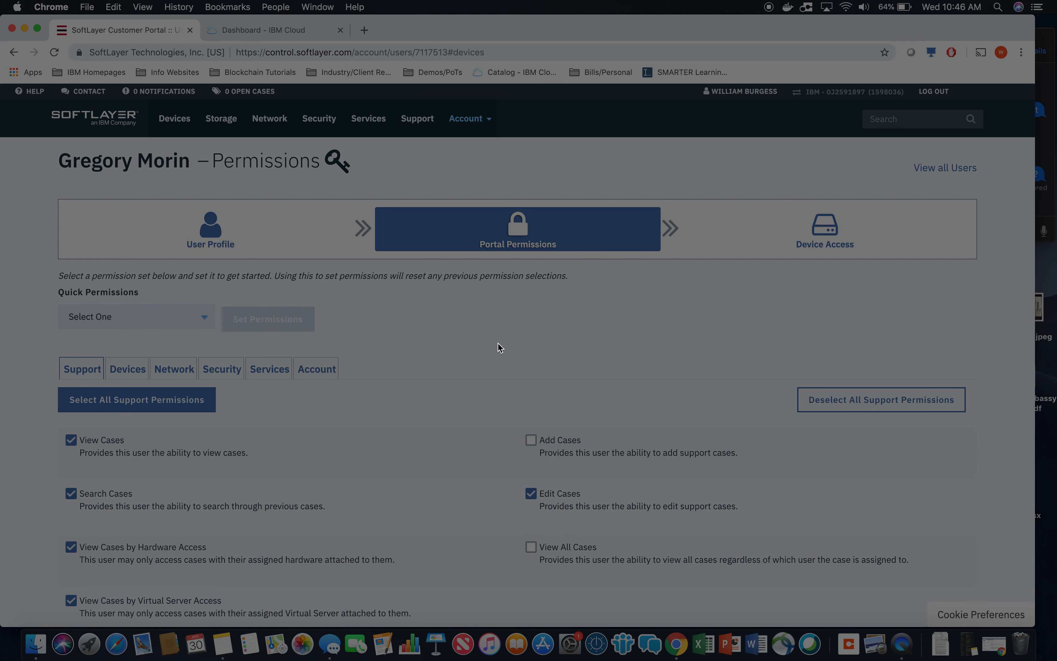
{"action": "scroll", "coordinate": [499, 347], "scroll_direction": "down", "scroll_amount": 2}
{"action": "left_click", "coordinate": [203, 271]}
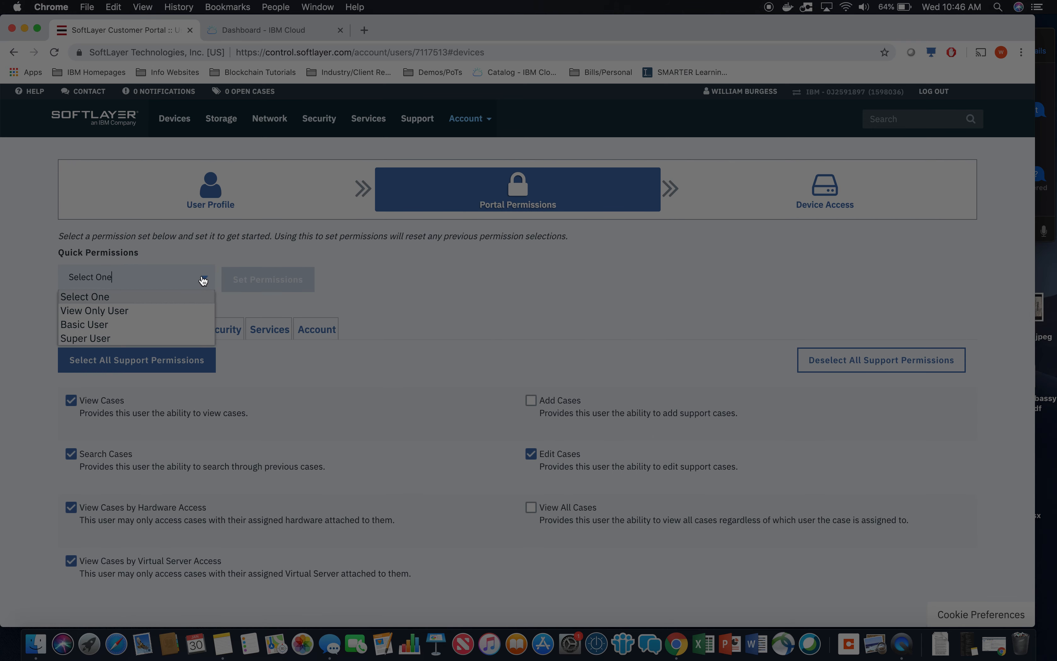
{"action": "left_click", "coordinate": [127, 331]}
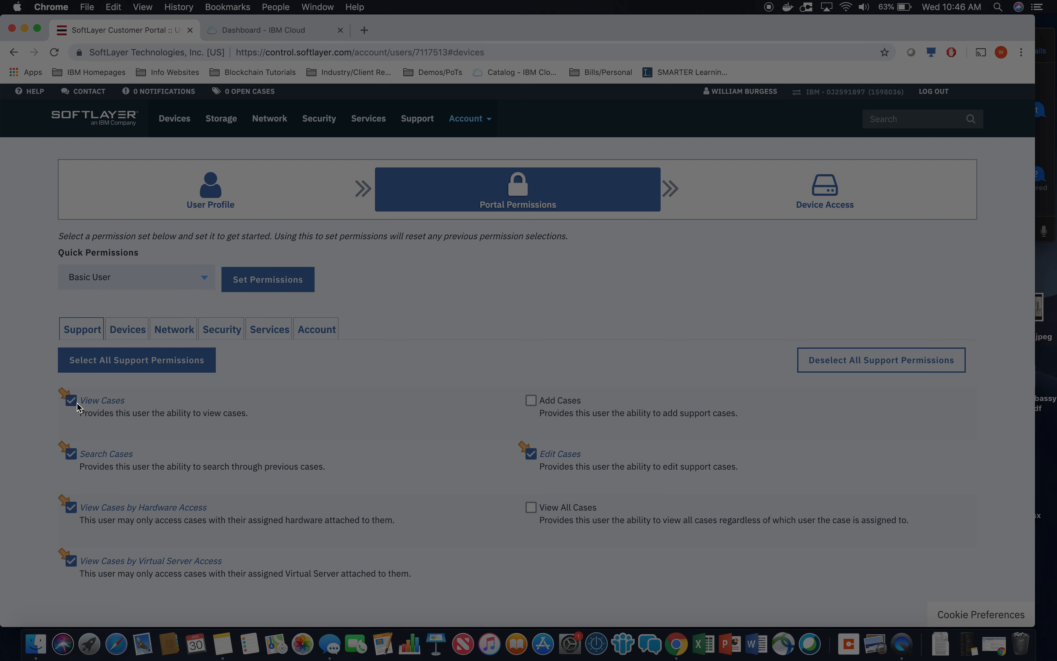
Examine which Support, Devices, Network and Security permissions the Basic User set includes.
{"action": "scroll", "coordinate": [464, 307], "scroll_direction": "down", "scroll_amount": 2}
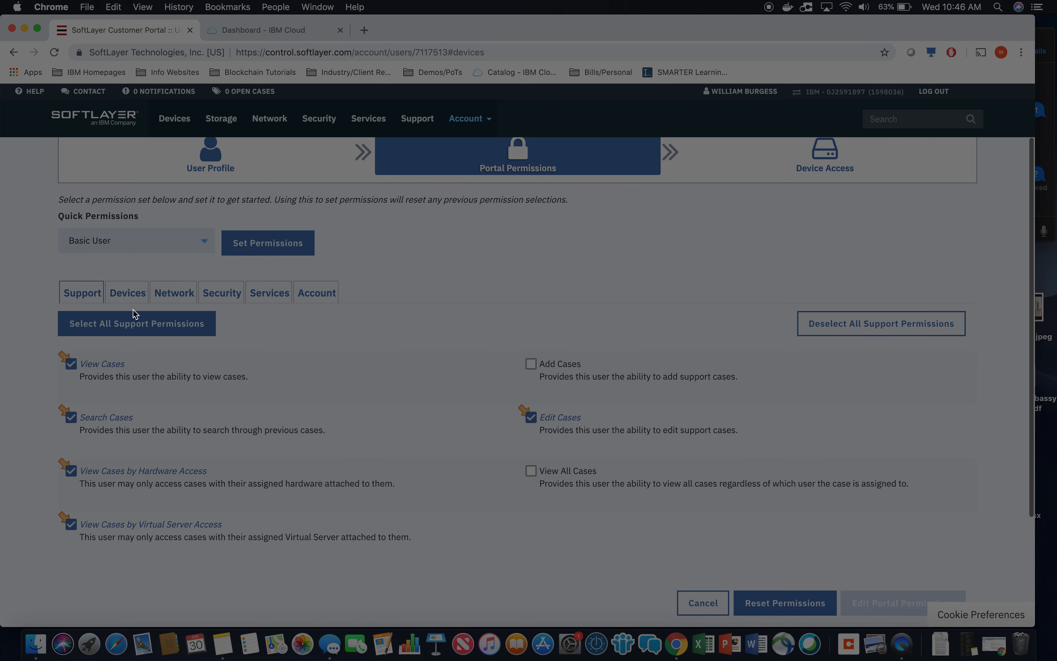
{"action": "left_click", "coordinate": [126, 298]}
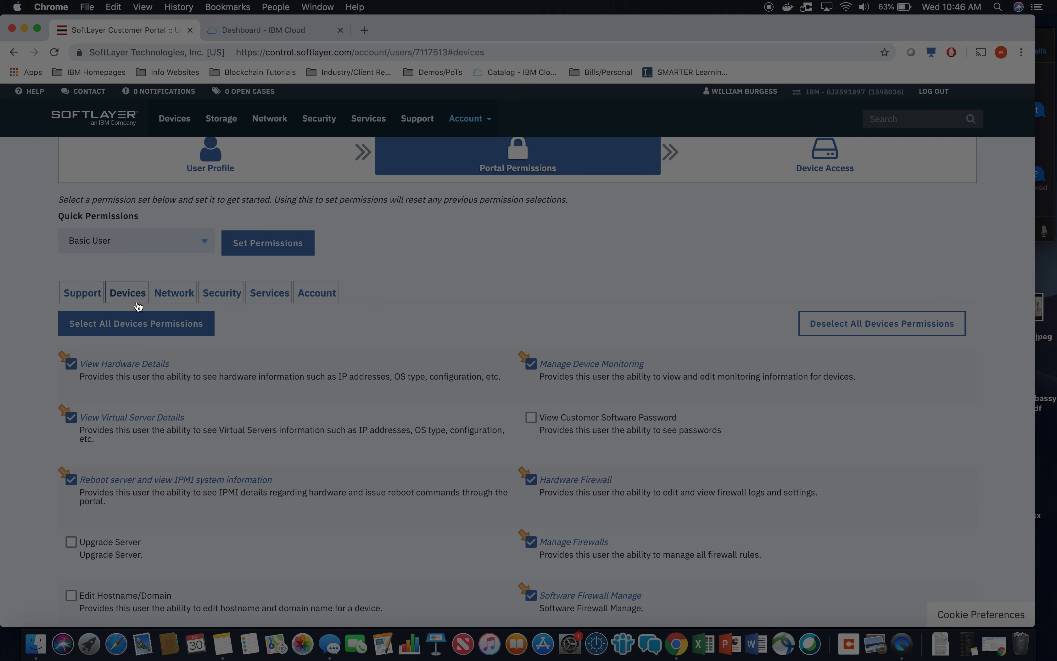
{"action": "scroll", "coordinate": [290, 459], "scroll_direction": "down", "scroll_amount": 3}
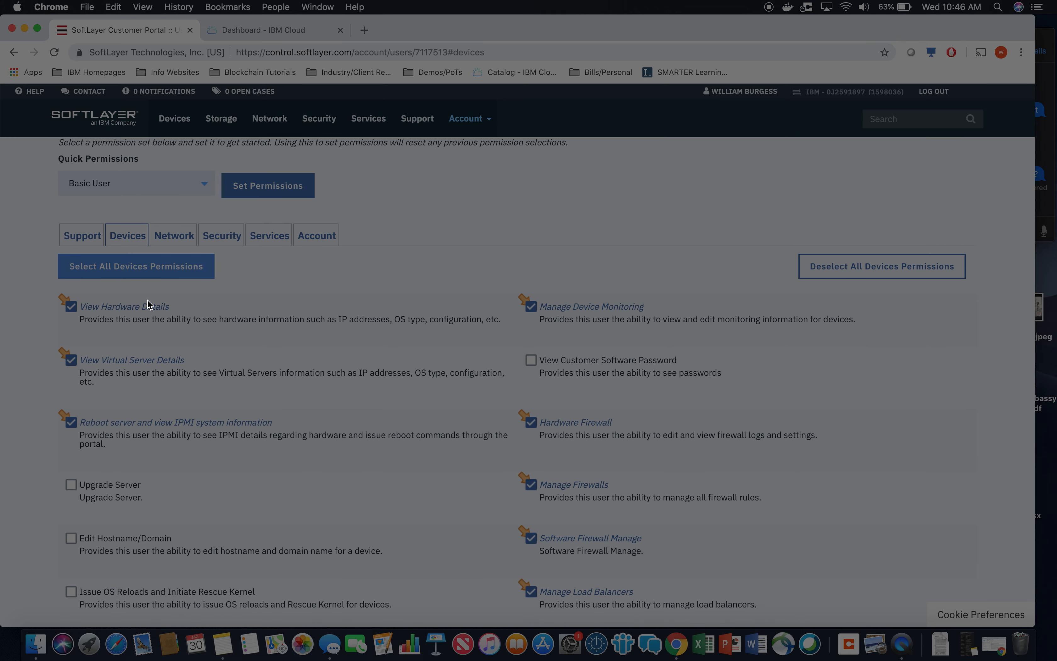
{"action": "scroll", "coordinate": [205, 372], "scroll_direction": "down", "scroll_amount": 6}
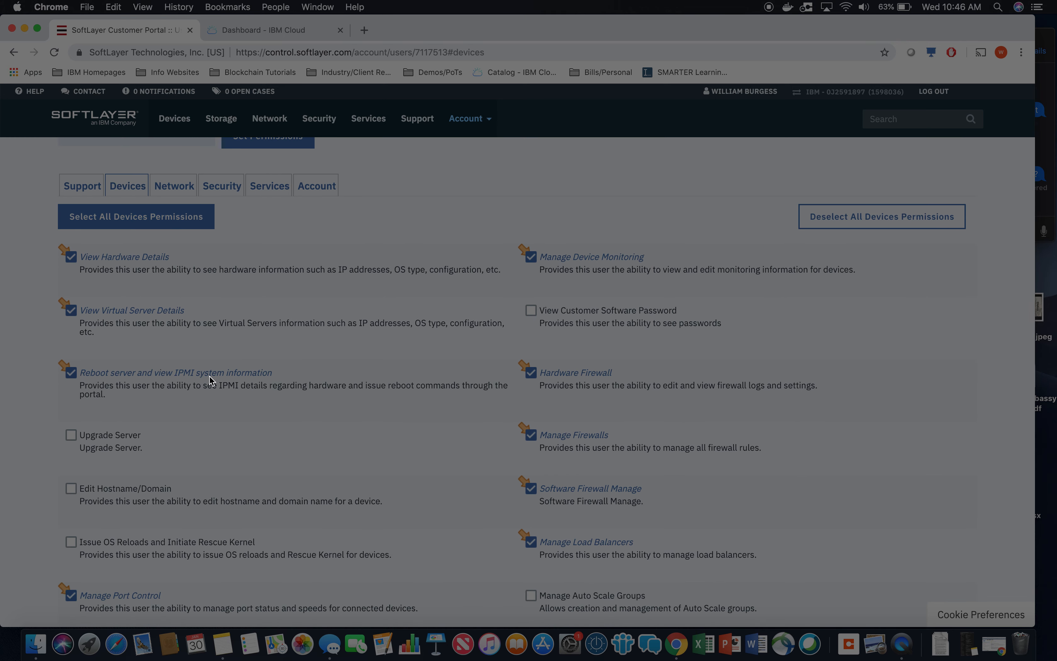
{"action": "scroll", "coordinate": [209, 375], "scroll_direction": "down", "scroll_amount": 1}
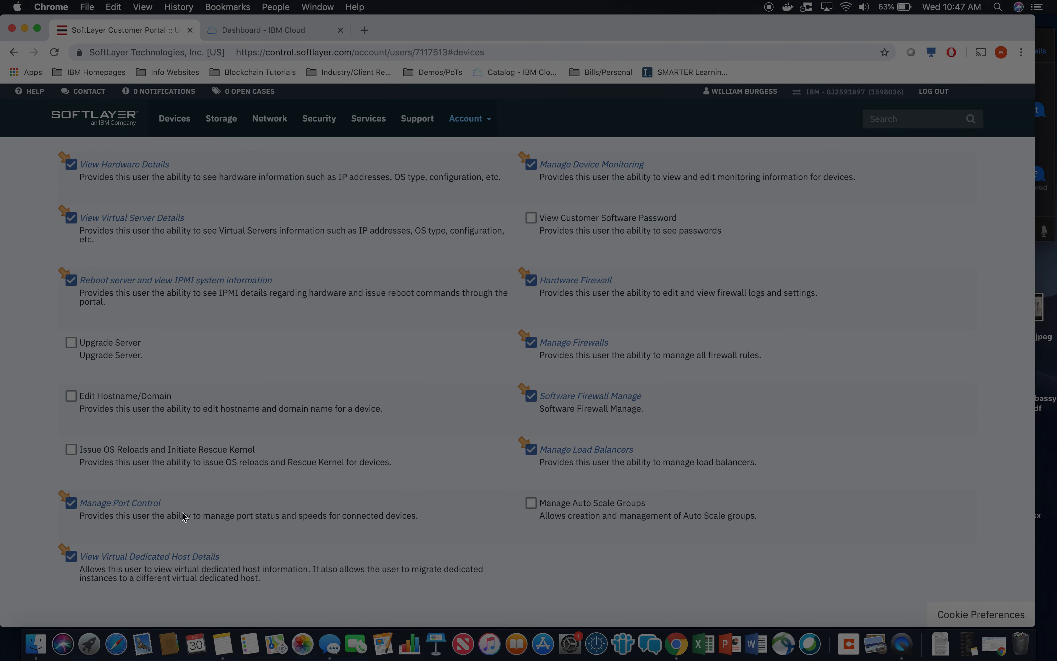
{"action": "scroll", "coordinate": [357, 306], "scroll_direction": "up", "scroll_amount": 5}
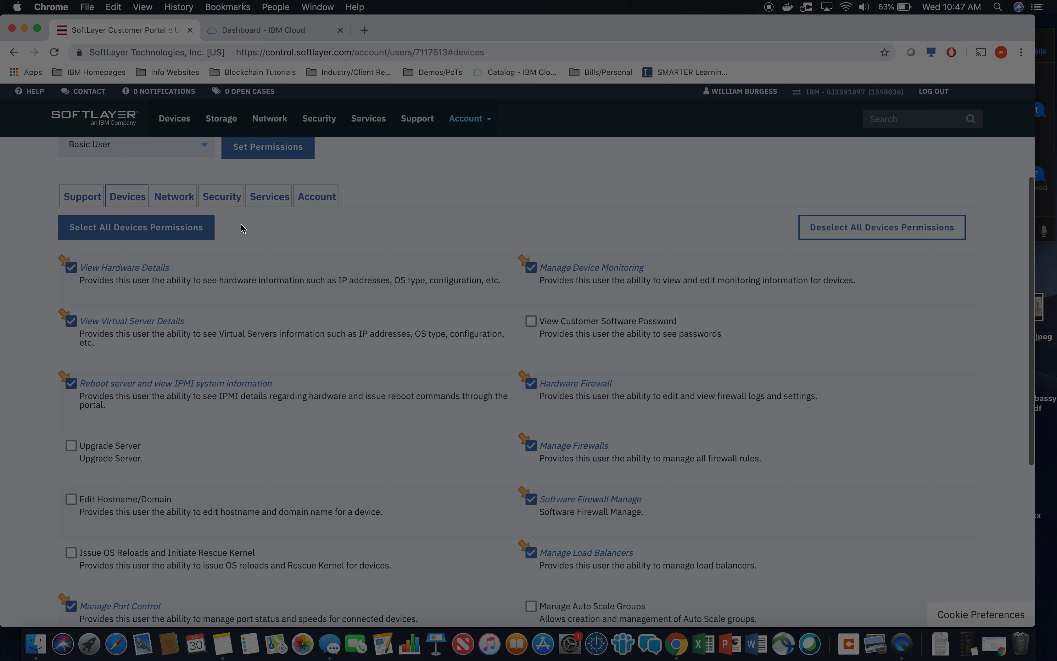
{"action": "left_click", "coordinate": [173, 198]}
{"action": "scroll", "coordinate": [384, 425], "scroll_direction": "down", "scroll_amount": 1}
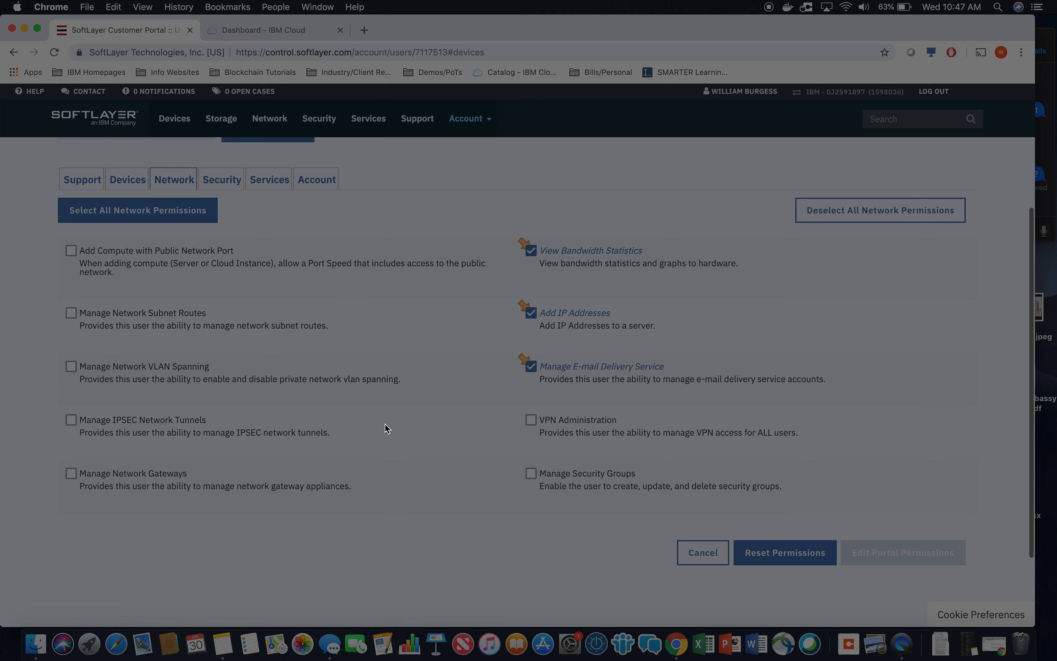
{"action": "scroll", "coordinate": [380, 411], "scroll_direction": "up", "scroll_amount": 1}
{"action": "left_click", "coordinate": [219, 201]}
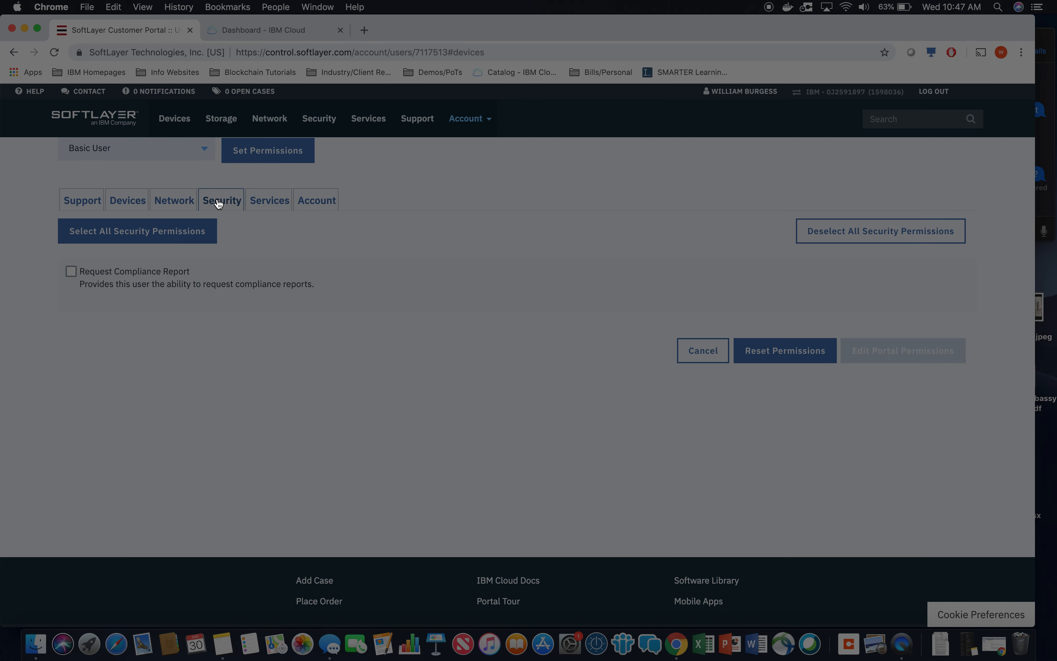
Examine which Services permissions the Basic User set includes.
{"action": "left_click", "coordinate": [269, 200]}
{"action": "scroll", "coordinate": [354, 449], "scroll_direction": "down", "scroll_amount": 1}
{"action": "scroll", "coordinate": [355, 449], "scroll_direction": "down", "scroll_amount": 2}
{"action": "scroll", "coordinate": [355, 449], "scroll_direction": "up", "scroll_amount": 2}
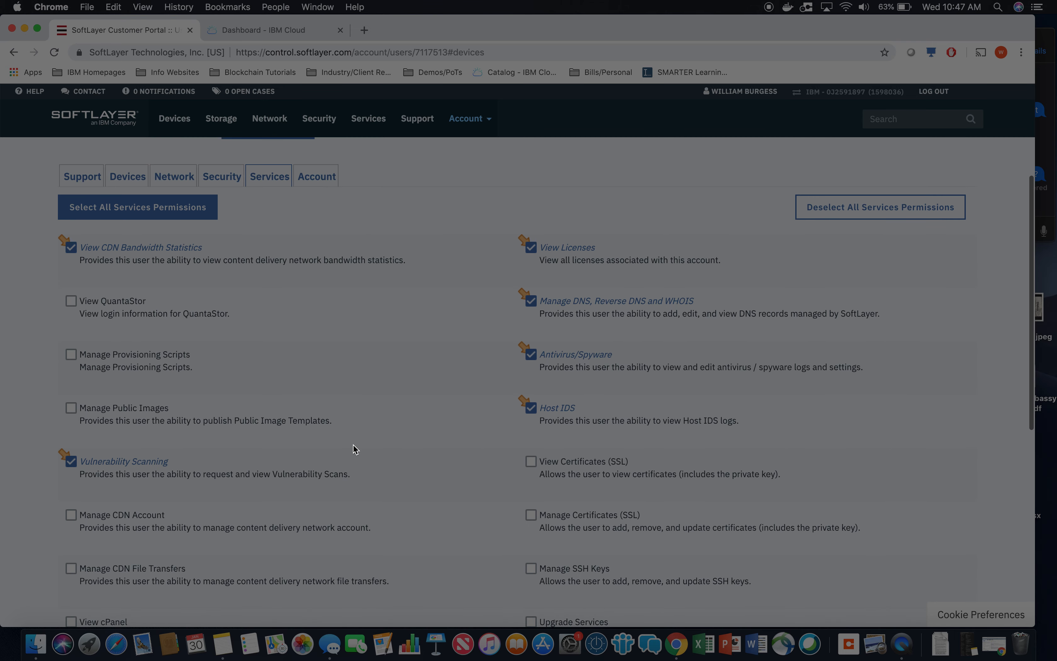
{"action": "scroll", "coordinate": [355, 450], "scroll_direction": "up", "scroll_amount": 3}
{"action": "scroll", "coordinate": [393, 449], "scroll_direction": "down", "scroll_amount": 7}
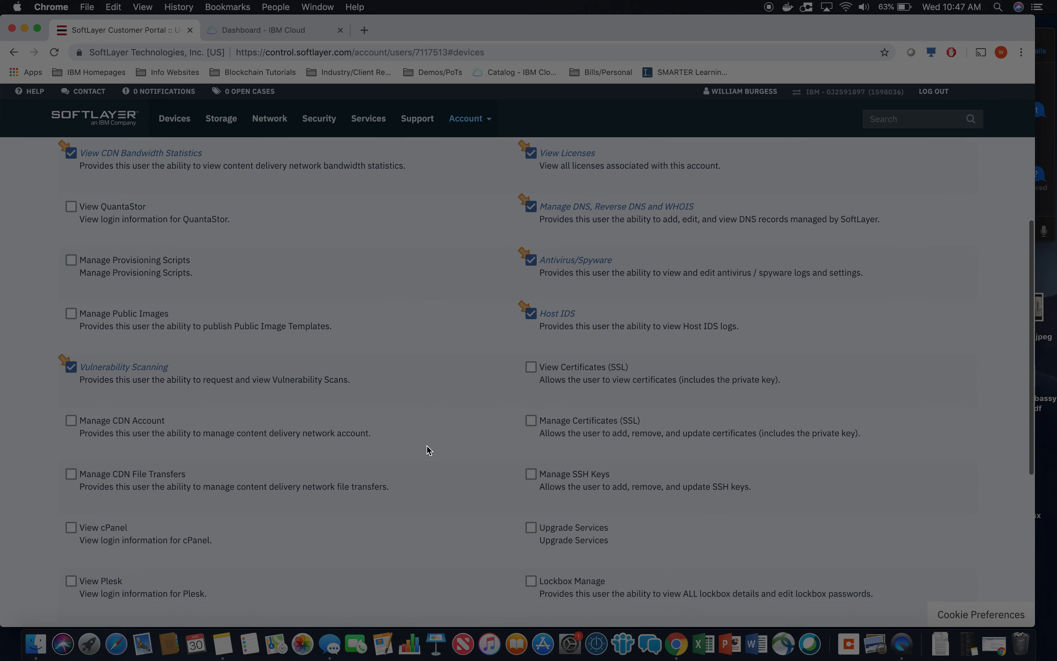
{"action": "scroll", "coordinate": [427, 449], "scroll_direction": "down", "scroll_amount": 10}
{"action": "scroll", "coordinate": [506, 450], "scroll_direction": "up", "scroll_amount": 16}
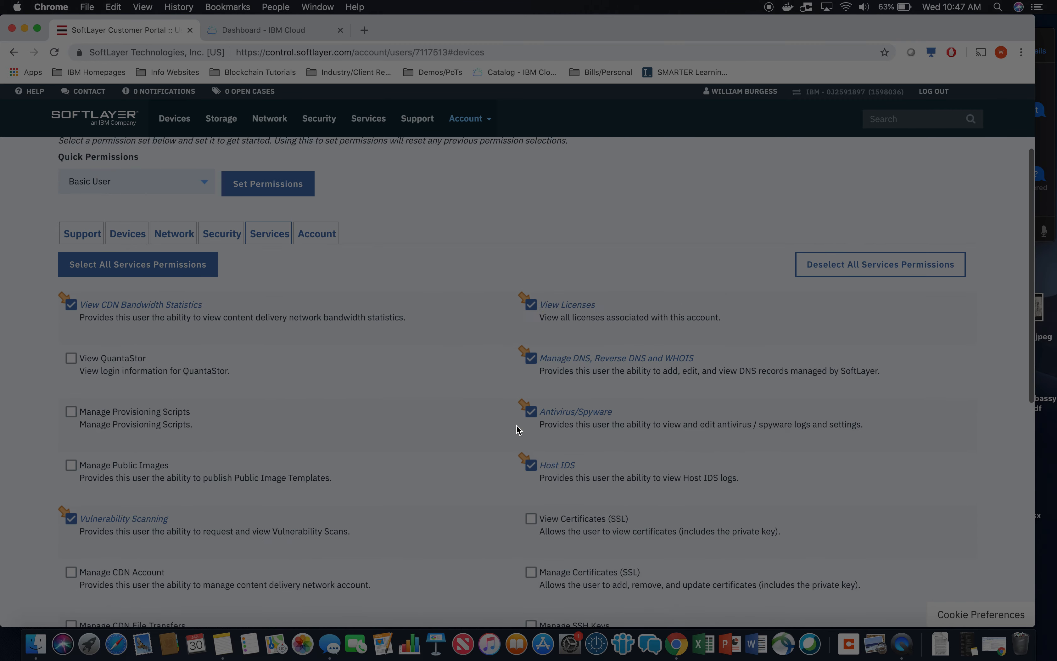
{"action": "scroll", "coordinate": [518, 430], "scroll_direction": "up", "scroll_amount": 1}
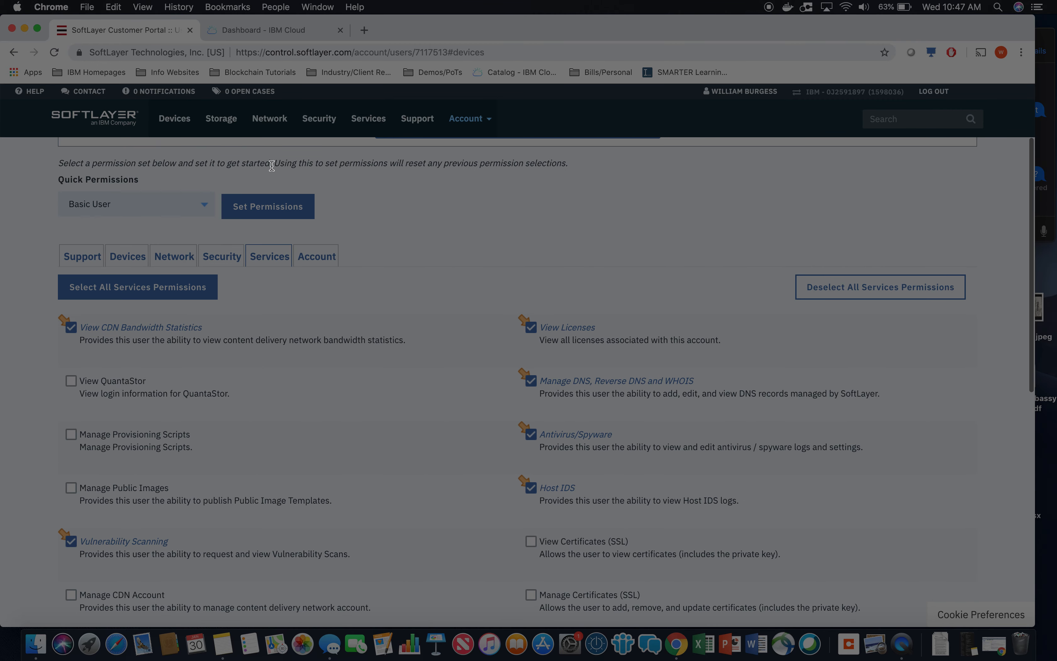
Apply the Basic User permission set to the user.
{"action": "left_click", "coordinate": [267, 213]}
{"action": "scroll", "coordinate": [720, 503], "scroll_direction": "down", "scroll_amount": 4}
{"action": "scroll", "coordinate": [720, 502], "scroll_direction": "down", "scroll_amount": 12}
{"action": "scroll", "coordinate": [721, 503], "scroll_direction": "up", "scroll_amount": 20}
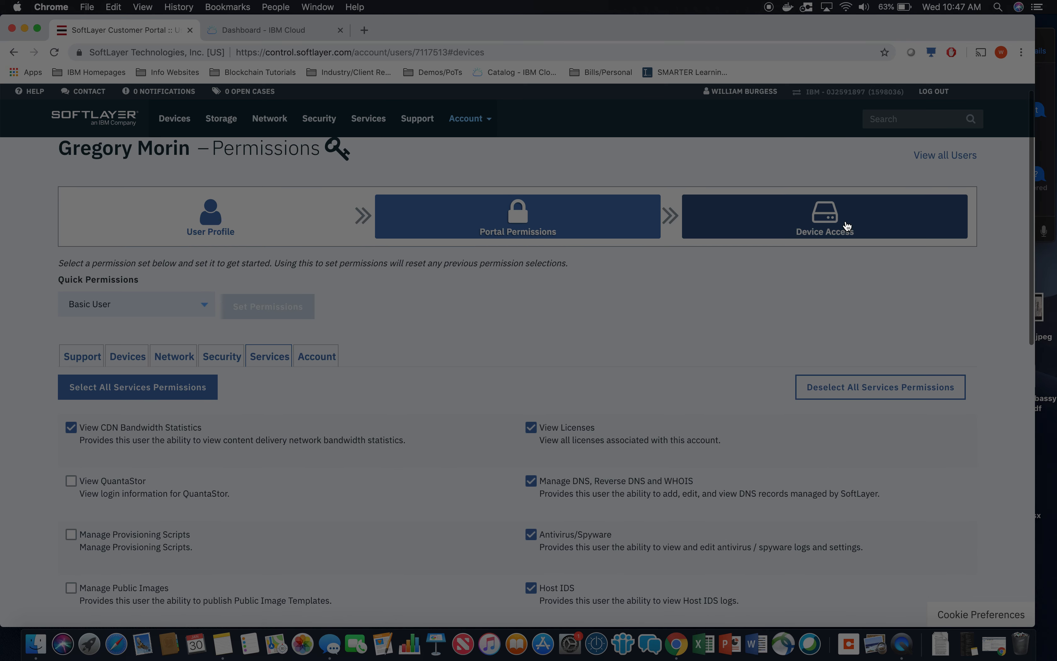
Grant the user device access to dedicatedhost01 and bmiamtest1.ibm.cloud and save the update.
{"action": "left_click", "coordinate": [847, 226]}
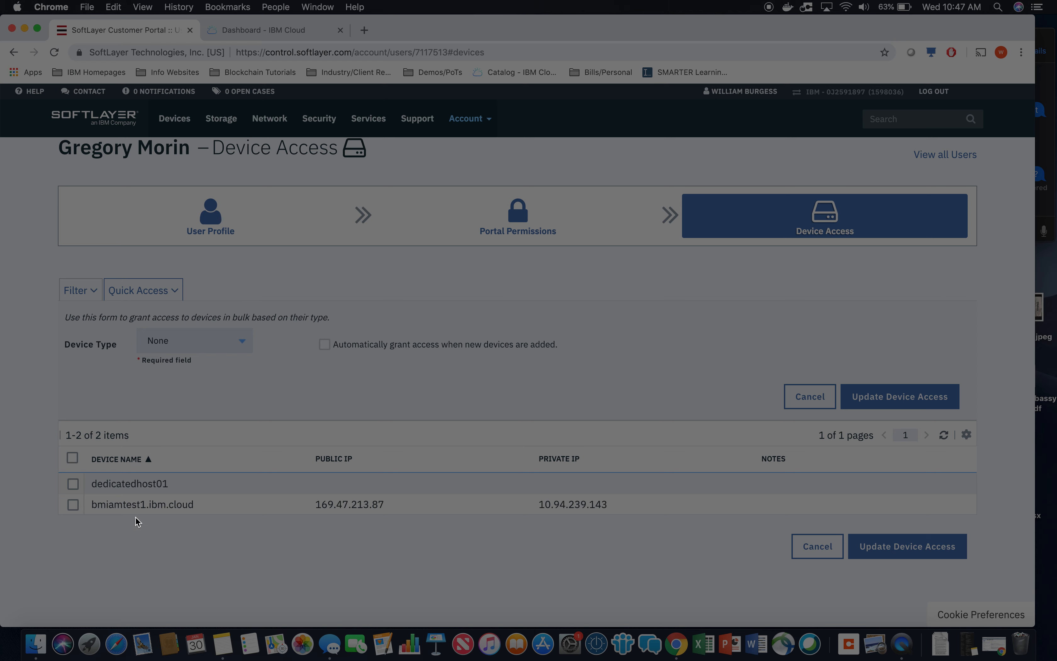
{"action": "left_click", "coordinate": [73, 484]}
{"action": "left_click", "coordinate": [72, 505]}
{"action": "left_click", "coordinate": [931, 550]}
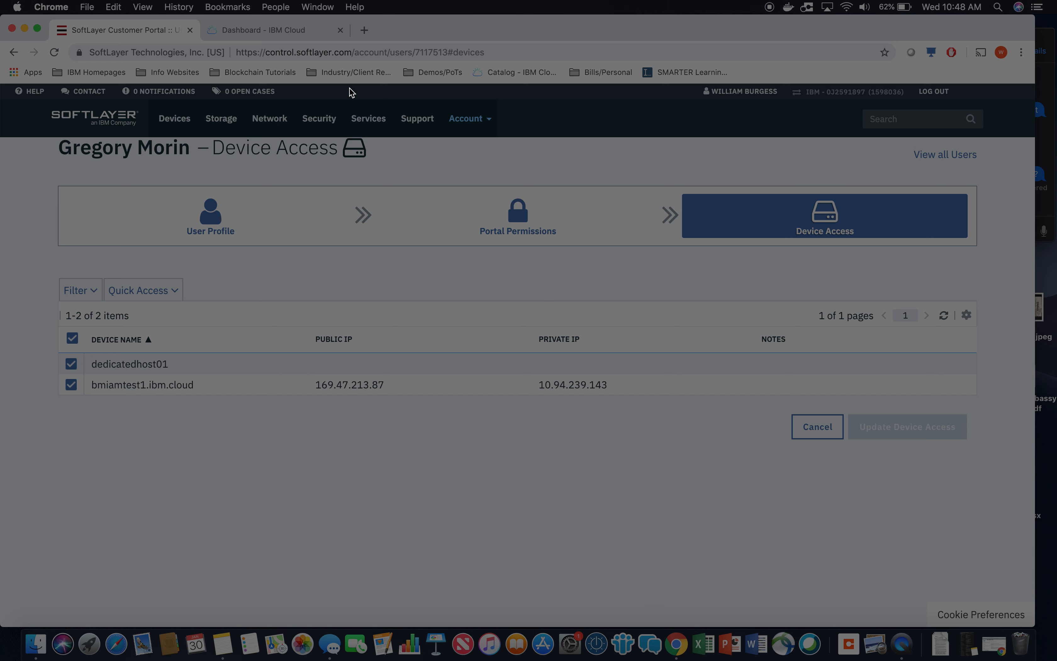
Switch to the IBM Cloud console and open the same user's management page from the account's user list, dismissing the help pop-up.
{"action": "left_click", "coordinate": [282, 31]}
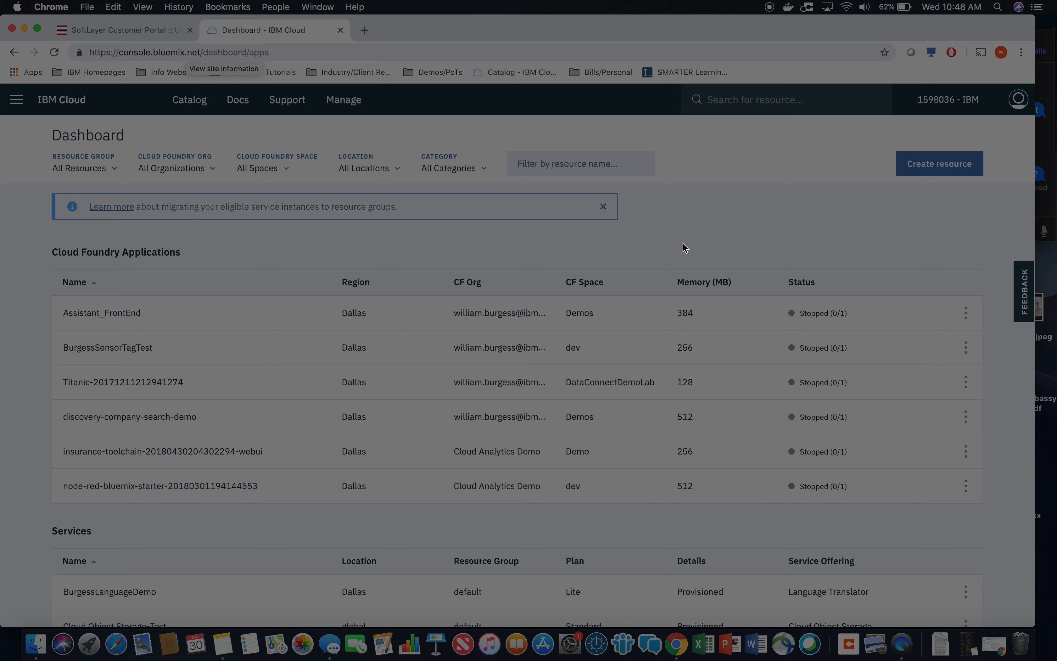
{"action": "left_click", "coordinate": [355, 107]}
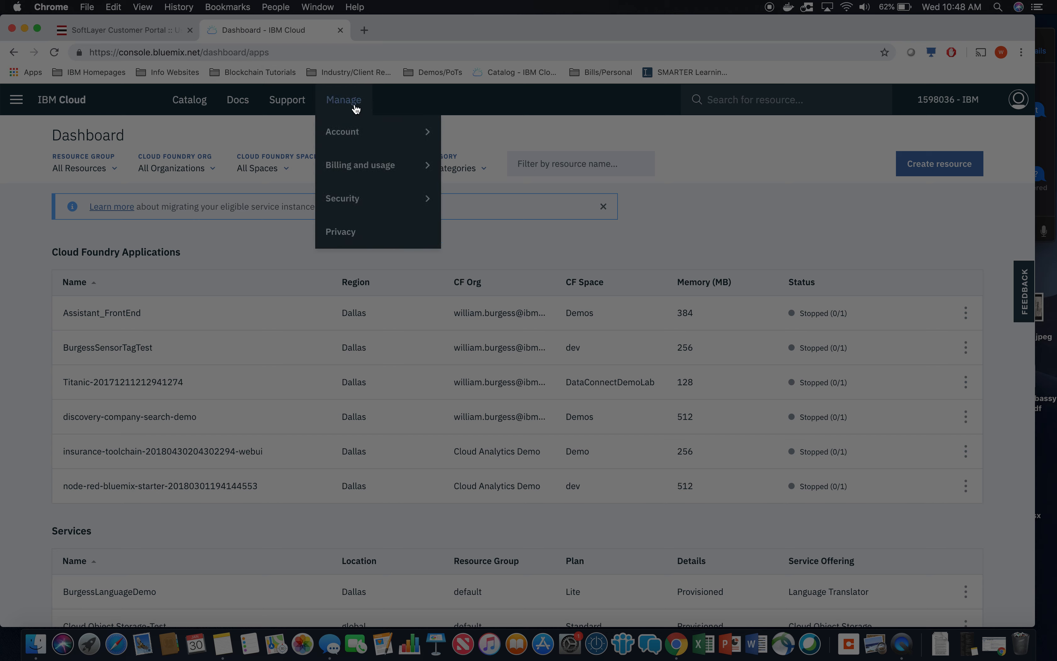
{"action": "mouse_move", "coordinate": [435, 133]}
{"action": "left_click", "coordinate": [506, 138]}
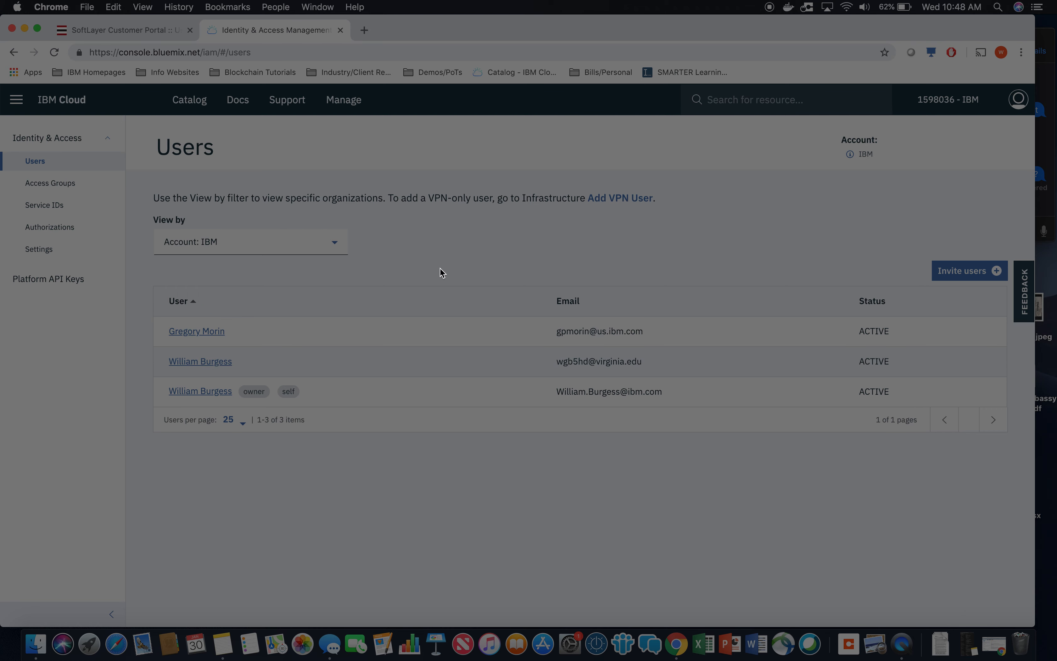
{"action": "left_click", "coordinate": [210, 331]}
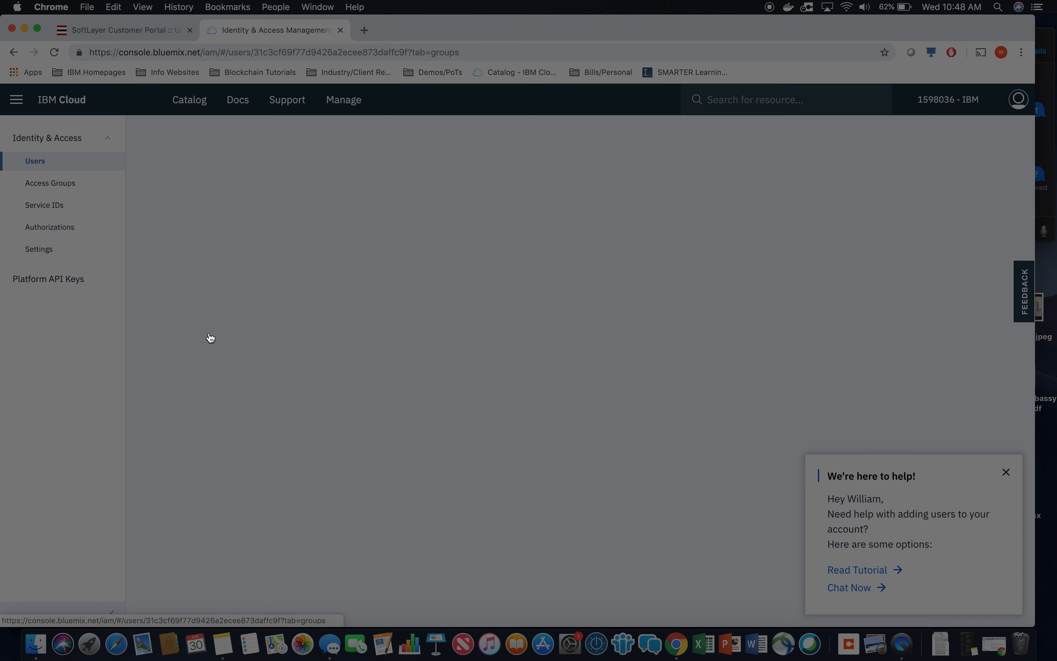
{"action": "left_click", "coordinate": [1006, 472]}
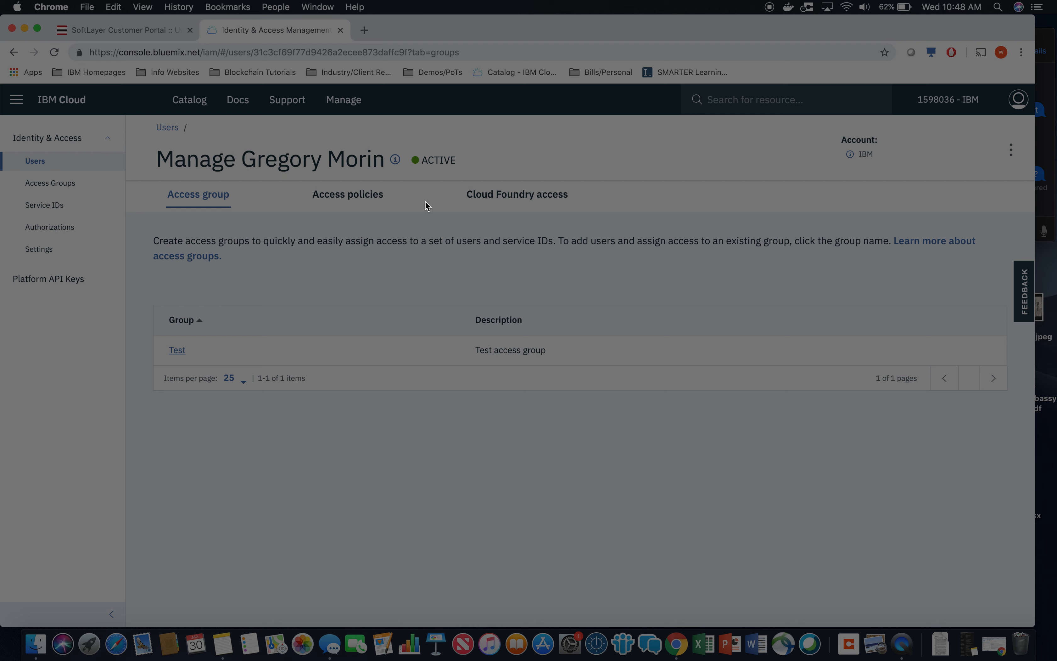
Start assigning an access policy to the user and look over the available access types, including the SoftLayer account option.
{"action": "left_click", "coordinate": [376, 199]}
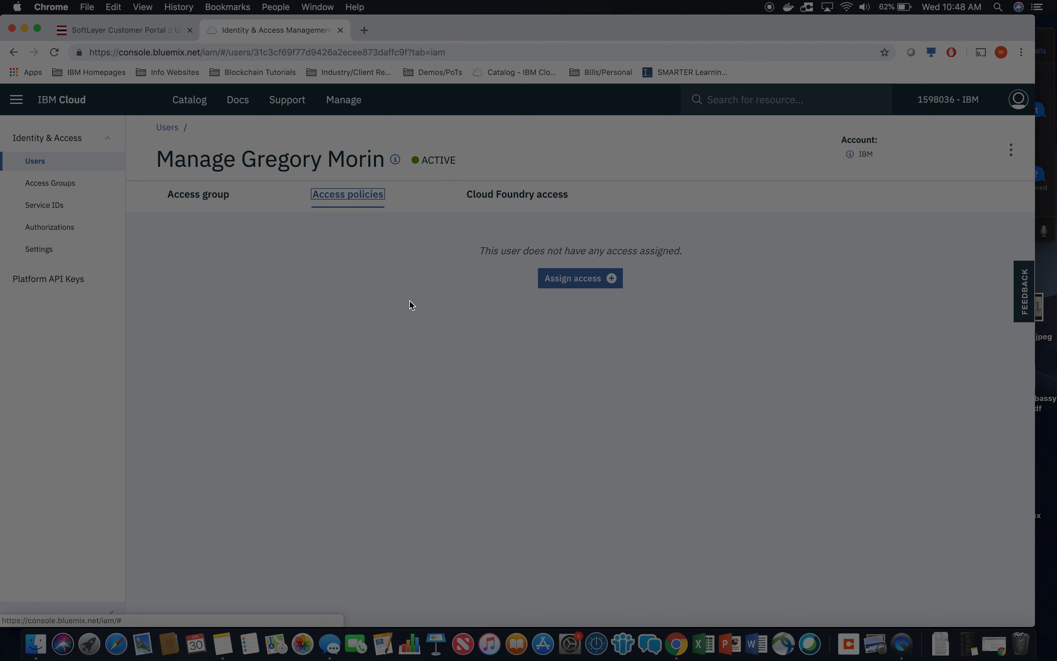
{"action": "left_click", "coordinate": [583, 282]}
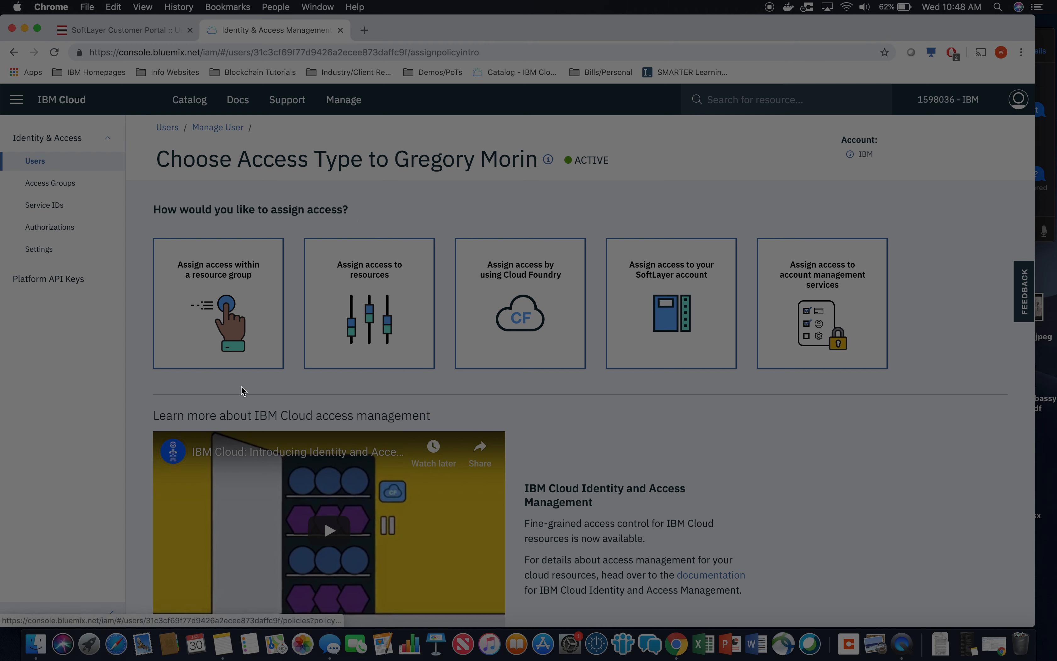
{"action": "mouse_move", "coordinate": [254, 346]}
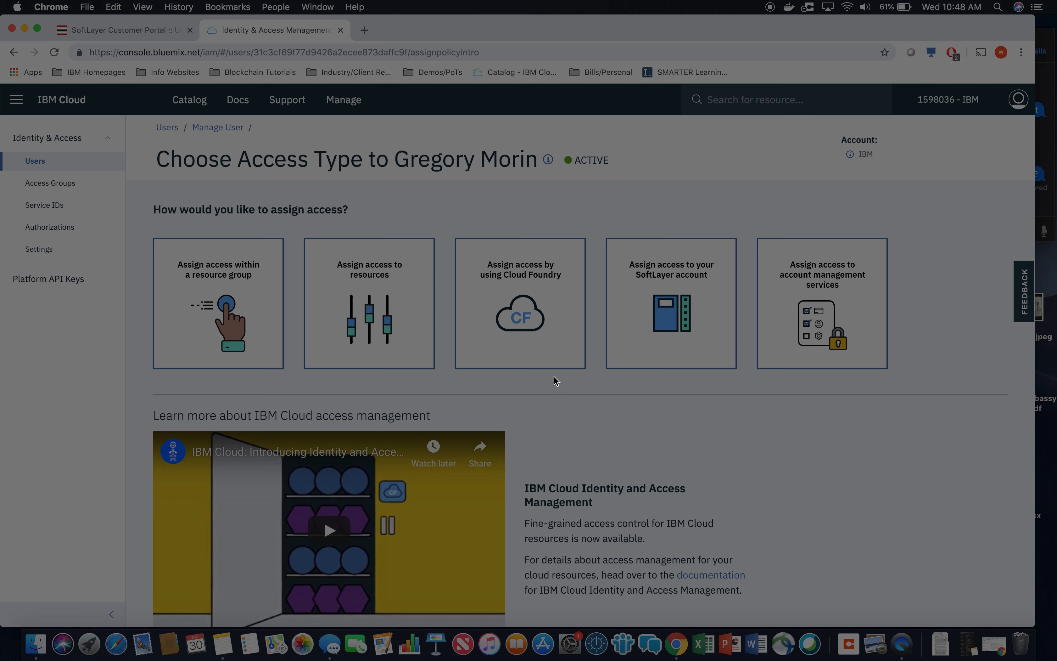
{"action": "mouse_move", "coordinate": [687, 303]}
Switch back to the user's device access page in the SoftLayer customer portal and point out its web address.
{"action": "left_click", "coordinate": [146, 31]}
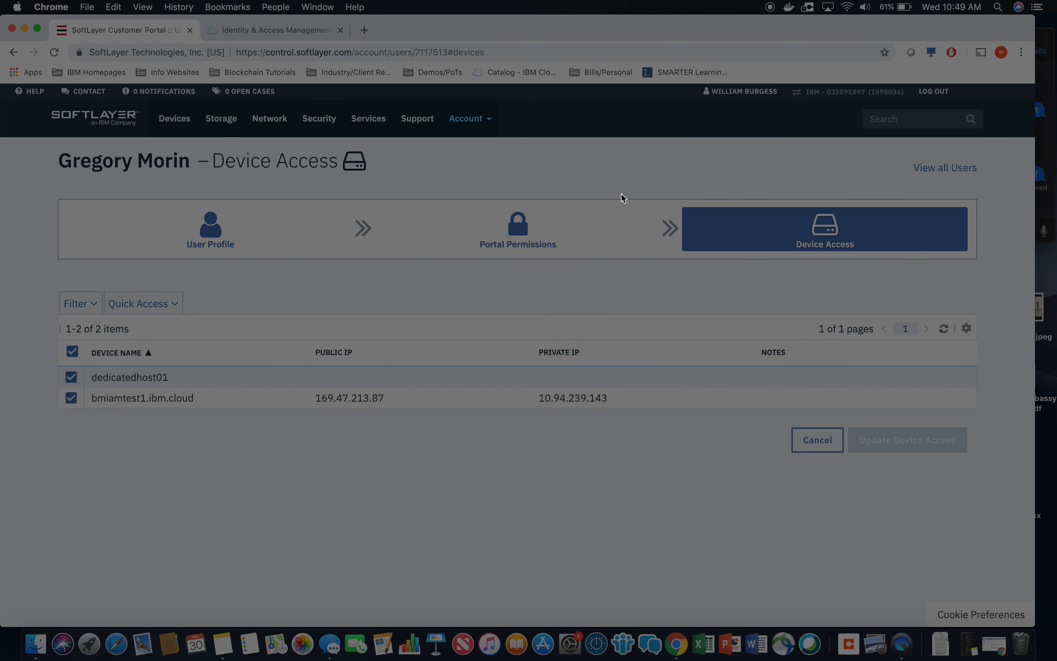
{"action": "double_click", "coordinate": [279, 52]}
{"action": "left_click_drag", "start_coordinate": [294, 54], "coordinate": [352, 53]}
{"action": "left_click", "coordinate": [483, 280]}
{"action": "mouse_move", "coordinate": [413, 130]}
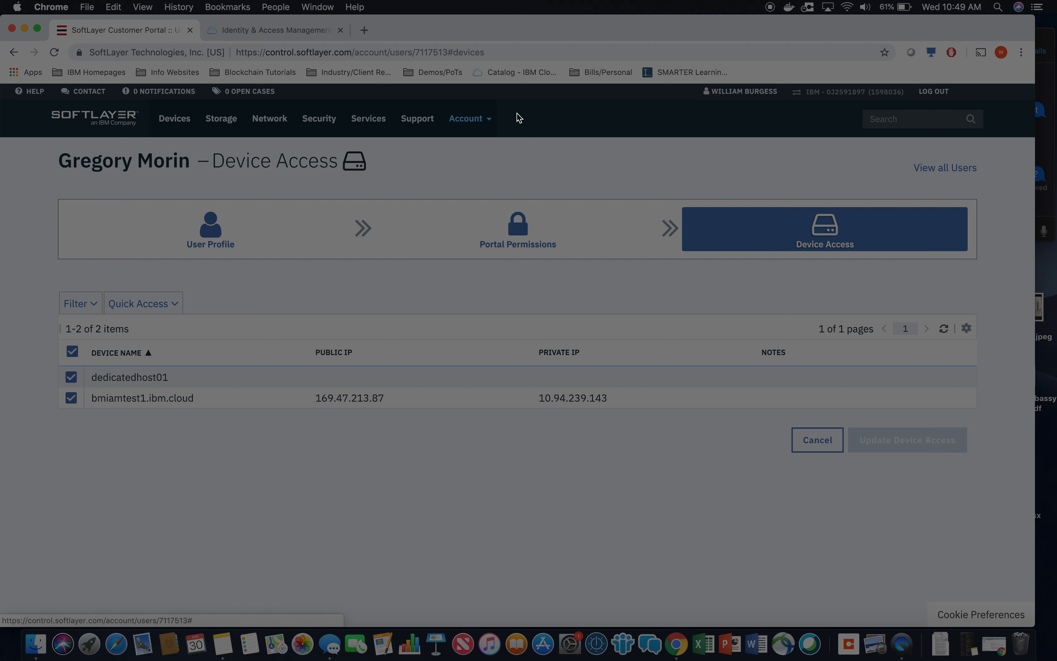